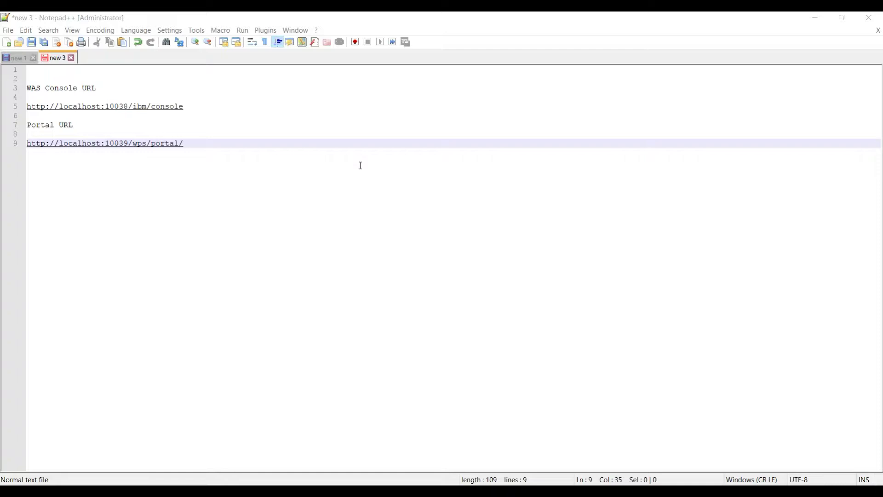
# Step: Load the line-5 WAS console URL in a new Chrome tab and proceed past the certificate warning
pyautogui.moveTo(184, 107); pyautogui.dragTo(26, 98)
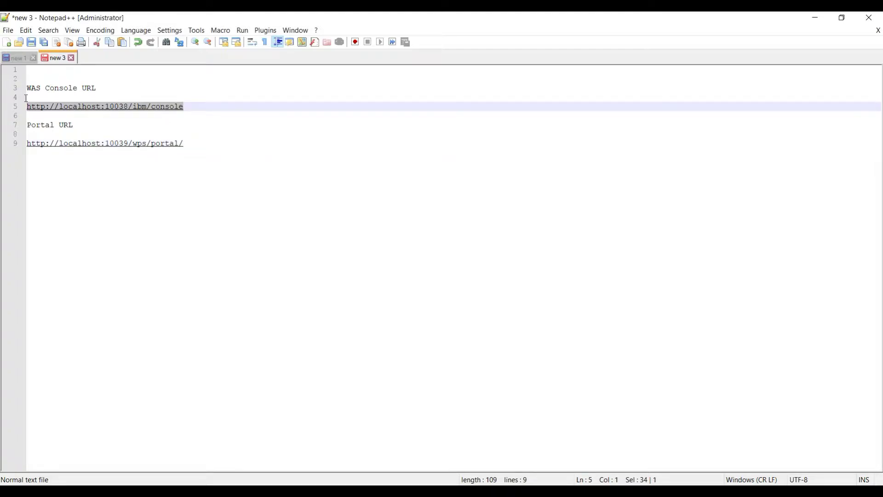
pyautogui.hotkey('alt', 'Tab')
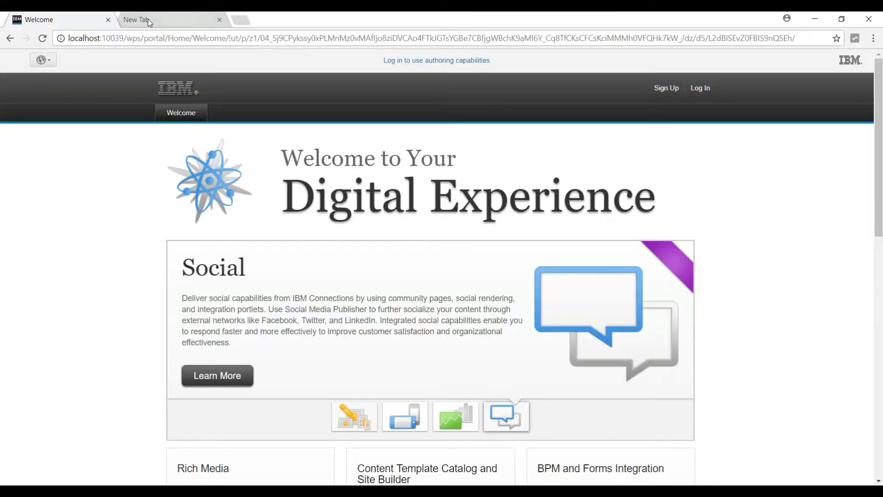
pyautogui.click(150, 21)
pyautogui.write('http://localhost:10038/ibm/console')
pyautogui.press('Return')
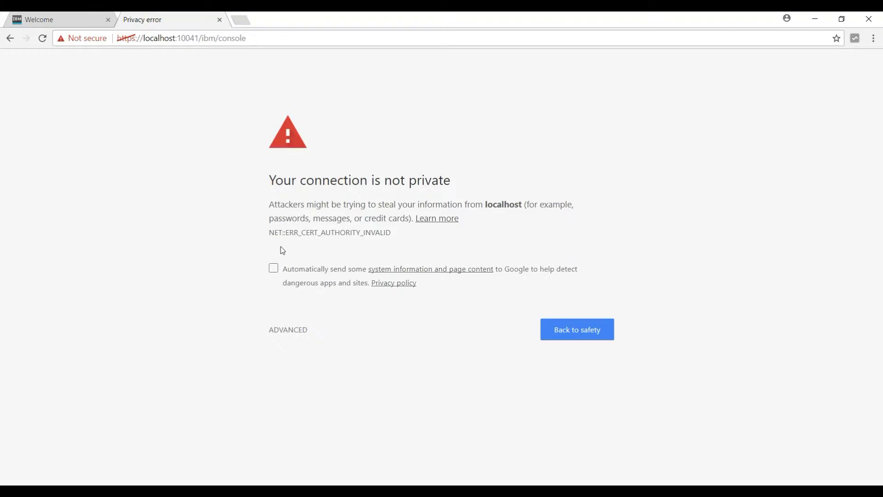
pyautogui.click(294, 331)
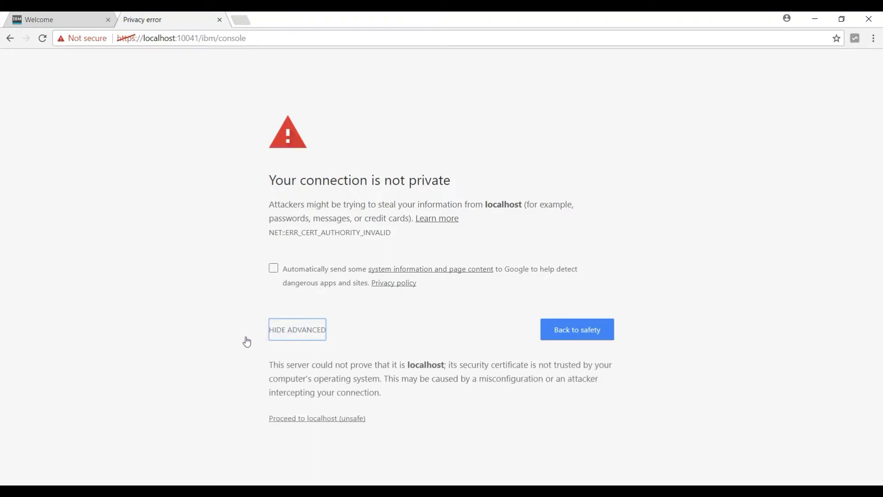
pyautogui.click(308, 417)
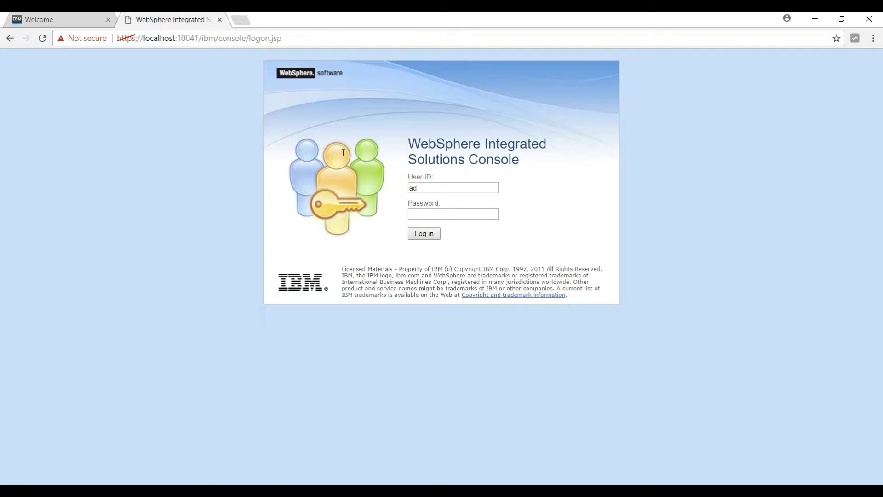
# Step: Finish the administrator user ID, enter the password, and submit the console login
pyautogui.write('min')
pyautogui.click(420, 211)
pyautogui.press('Return')
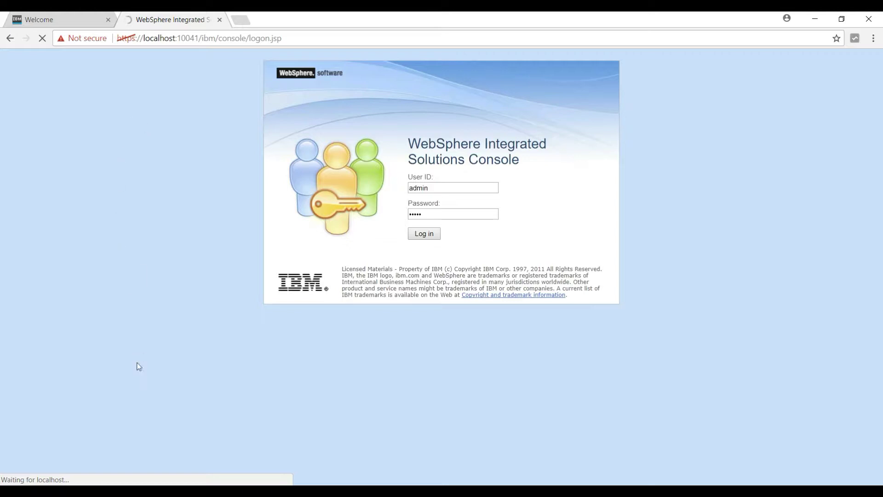
# Step: Review the WAS Console and Portal URL lines in Notepad++, then return to File Explorer
pyautogui.hotkey('alt', 'Tab')
pyautogui.press('Right')
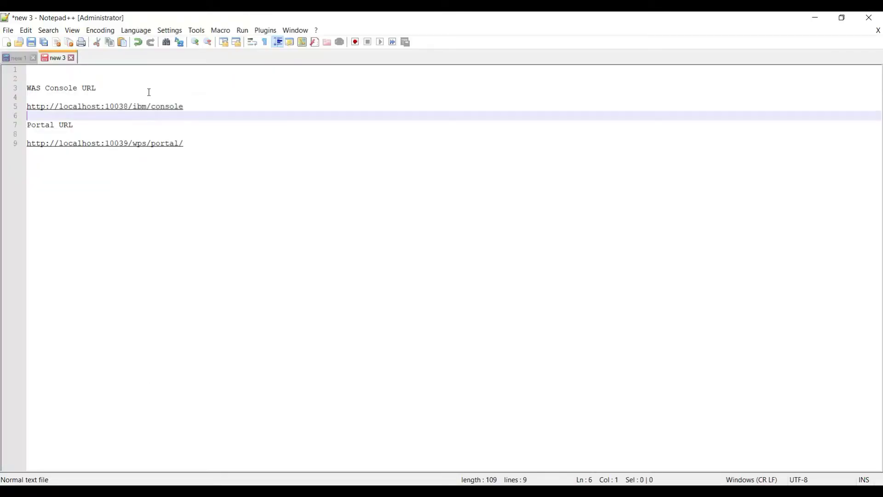
pyautogui.press('Left')
pyautogui.hotkey('shift', 'Home')
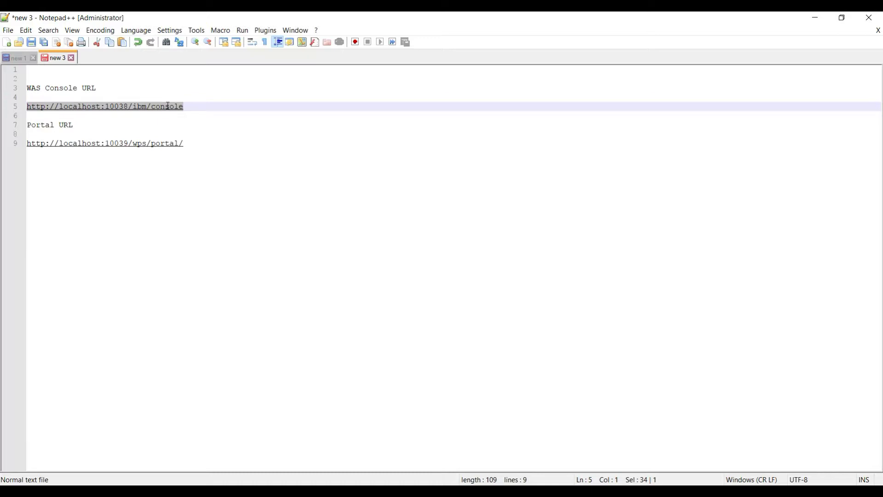
pyautogui.press('Down')
pyautogui.press('Down')
pyautogui.press('End')
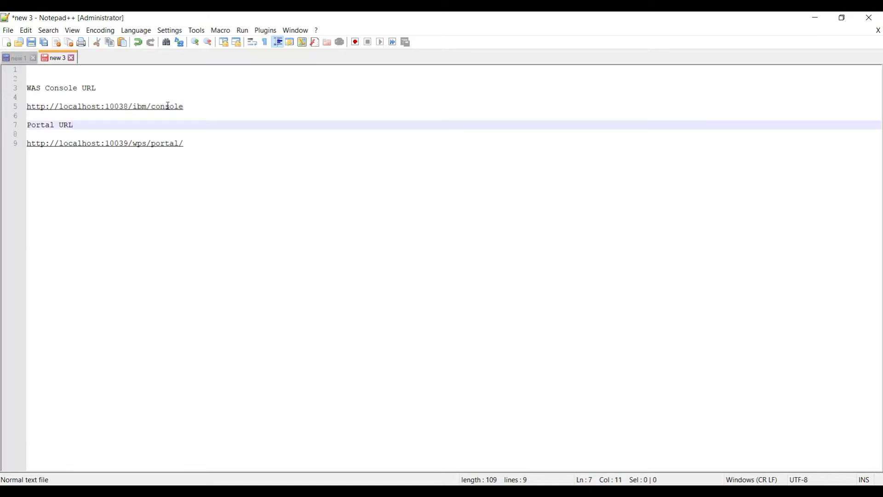
pyautogui.press('Up')
pyautogui.press('Up')
pyautogui.press('End')
pyautogui.hotkey('shift', 'Home')
pyautogui.hotkey('ctrl', 'End')
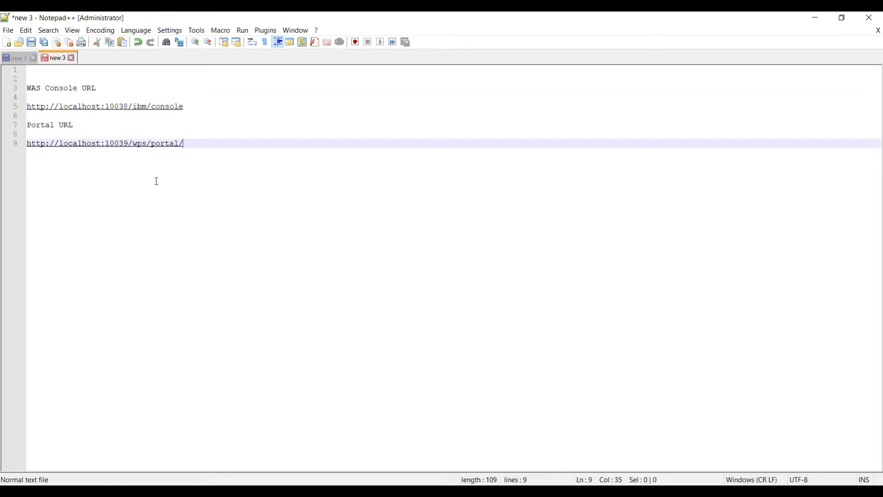
pyautogui.hotkey('alt', 'Tab')
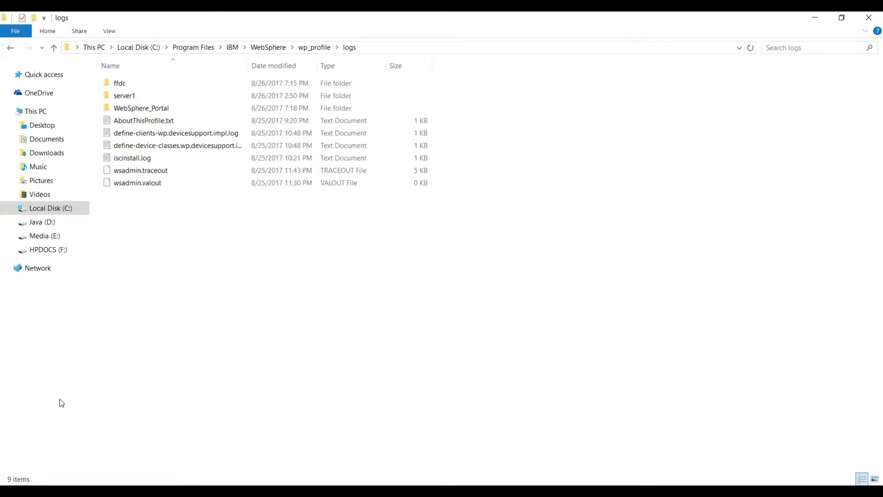
# Step: Run firststeps.bat from wp_profile\firststeps as administrator
pyautogui.click(305, 47)
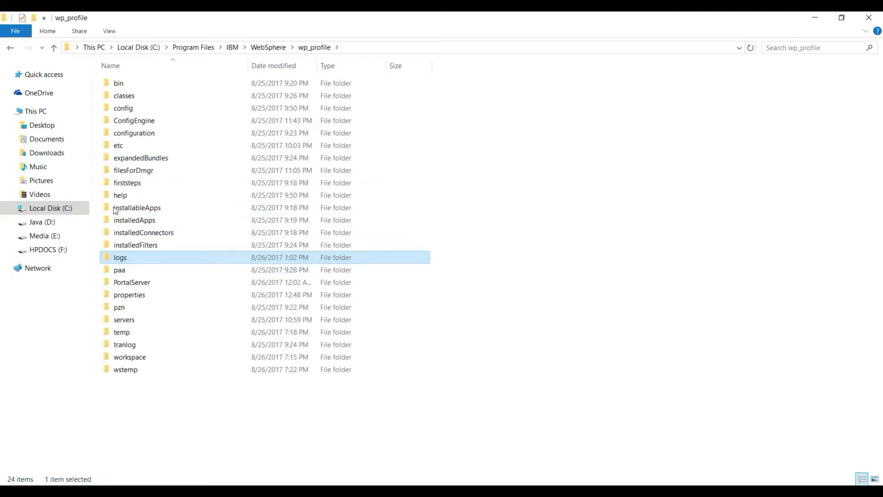
pyautogui.click(110, 183)
pyautogui.doubleClick(127, 183)
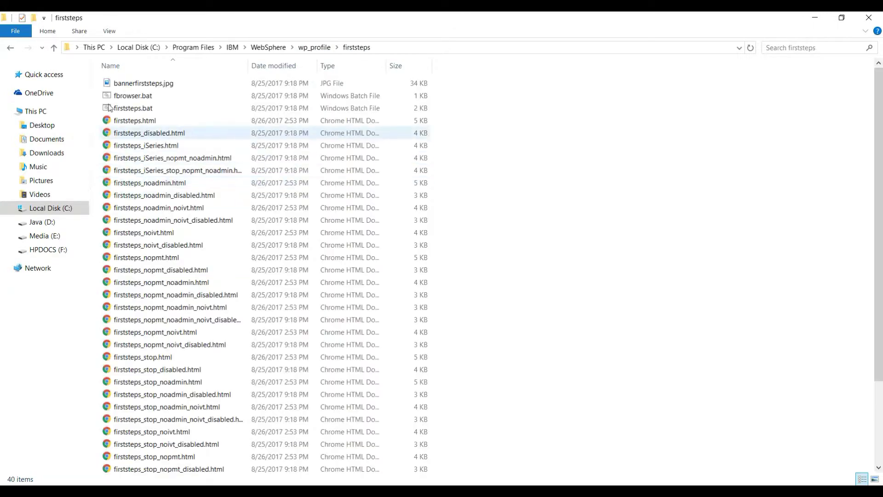
pyautogui.click(135, 109)
pyautogui.rightClick(129, 108)
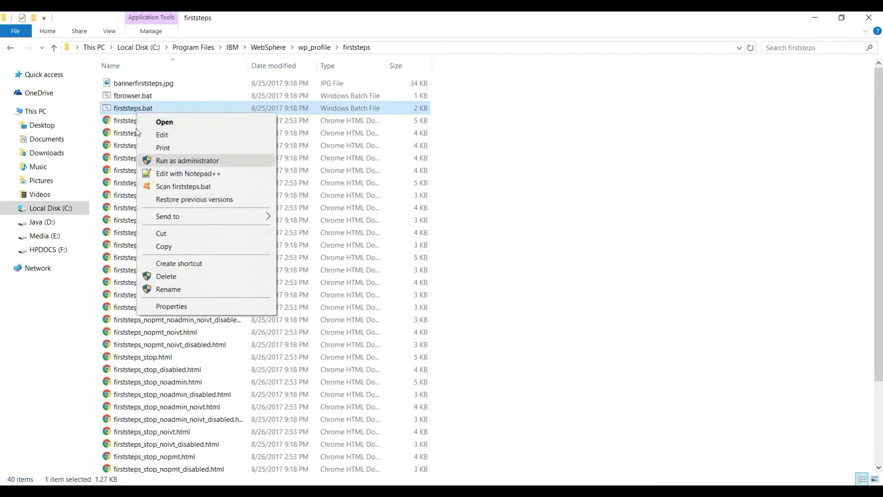
pyautogui.click(156, 159)
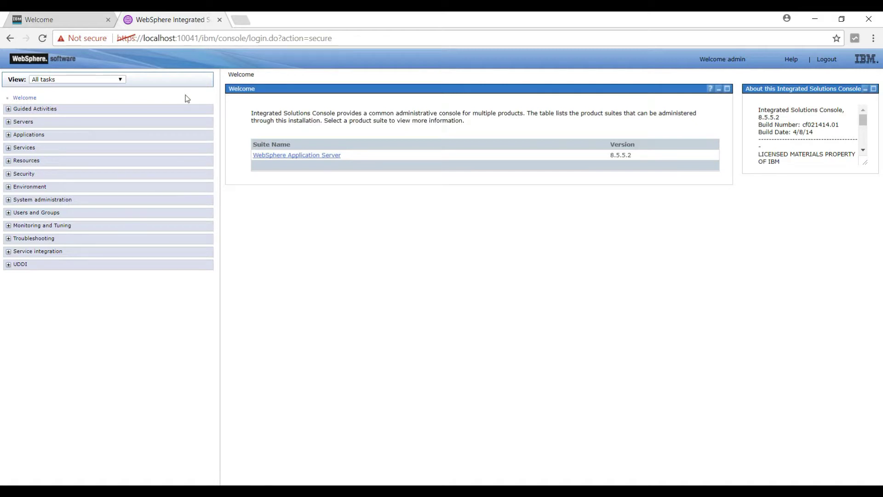
# Step: Highlight the installed product suite entry and version 8.5.5.2 on the console Welcome page
pyautogui.moveTo(366, 165); pyautogui.dragTo(198, 125)
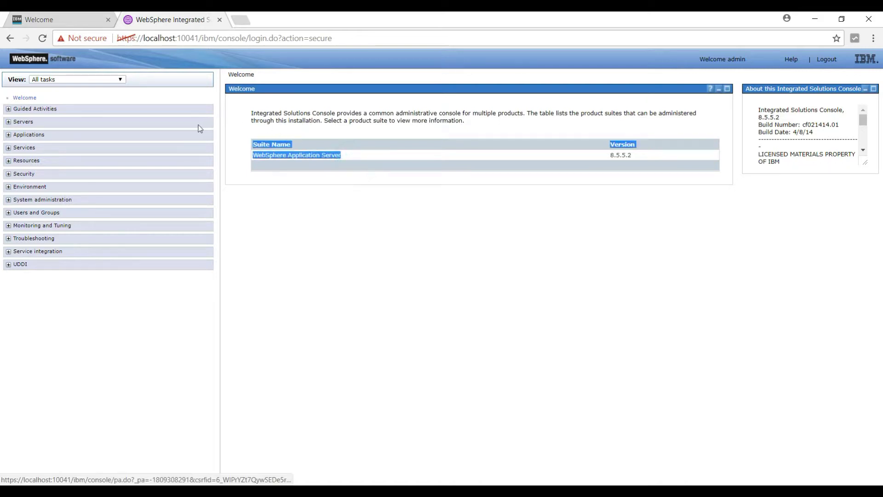
pyautogui.click(475, 191)
pyautogui.doubleClick(612, 154)
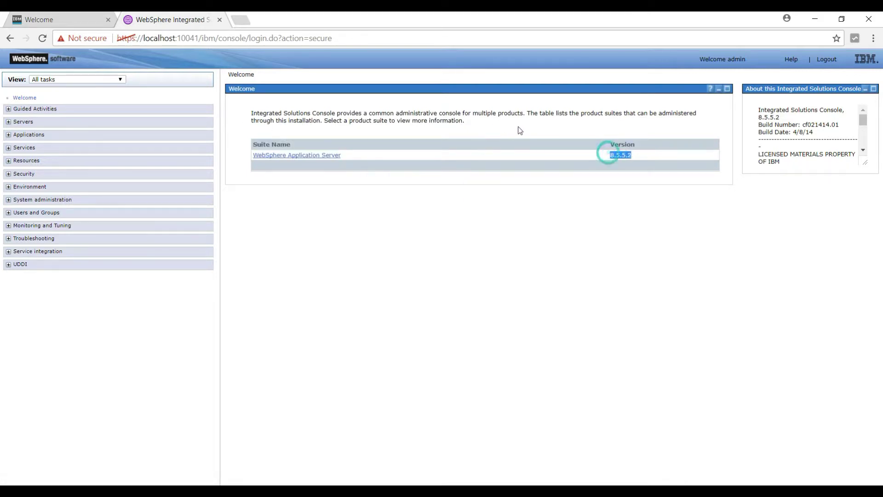
pyautogui.click(520, 131)
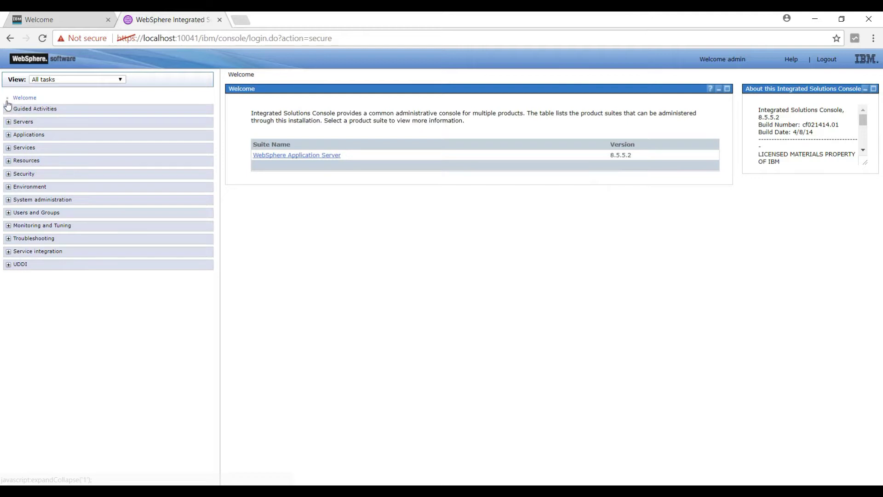
# Step: Expand Servers > Server Types and Applications > Application Types, then open WebSphere enterprise applications
pyautogui.click(9, 122)
pyautogui.click(16, 134)
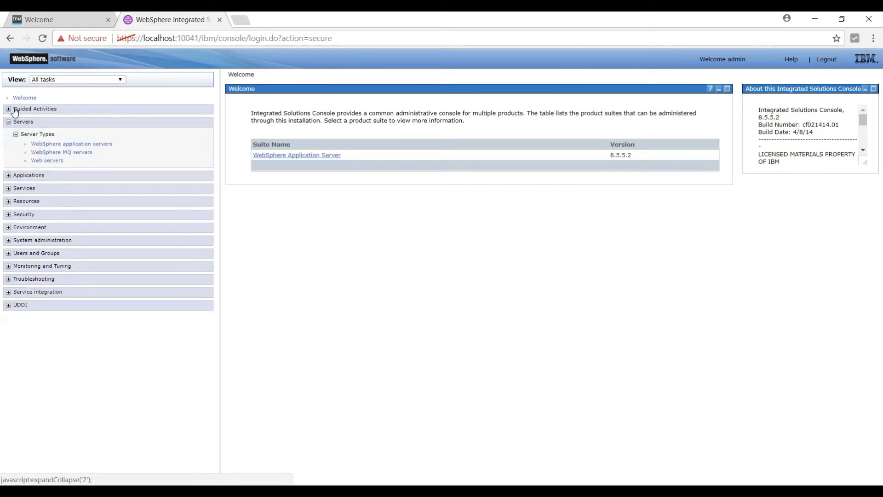
pyautogui.click(8, 175)
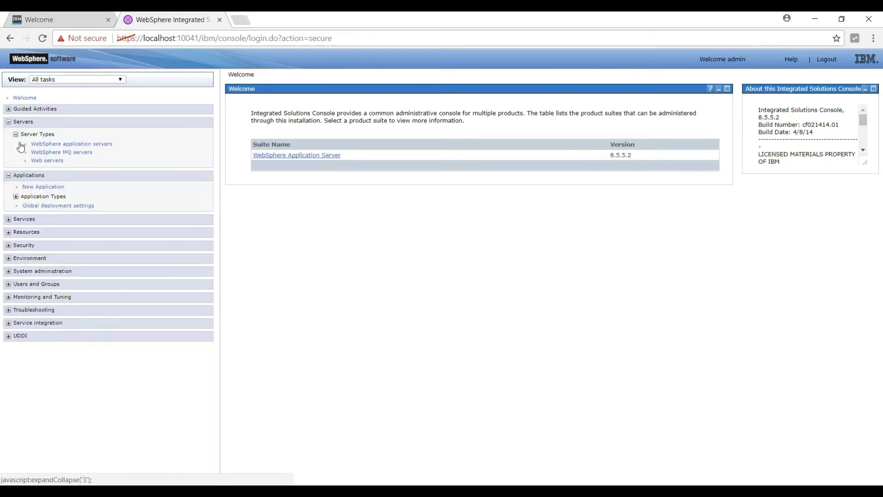
pyautogui.click(15, 197)
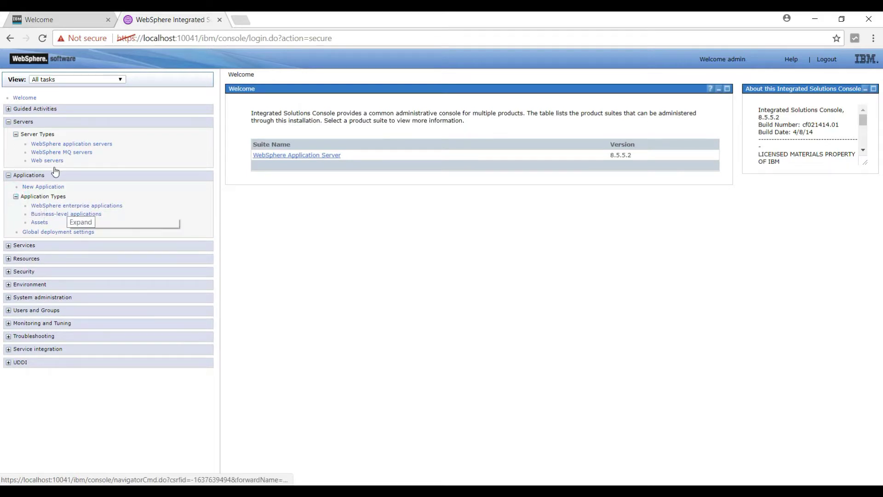
pyautogui.click(65, 205)
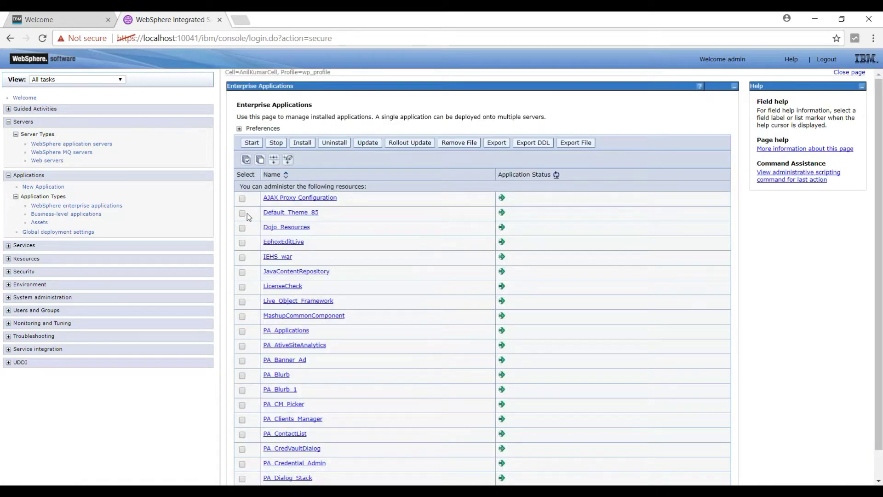
pyautogui.scroll(-1, 265, 214)
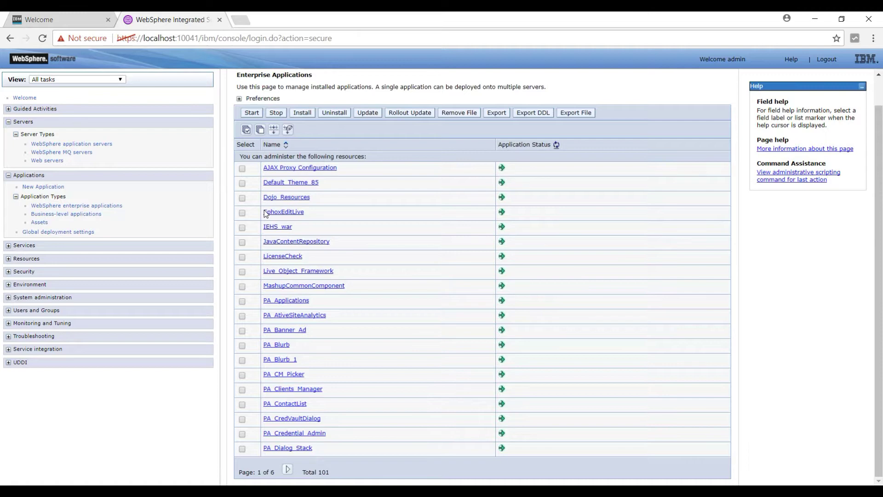
pyautogui.scroll(1, 266, 214)
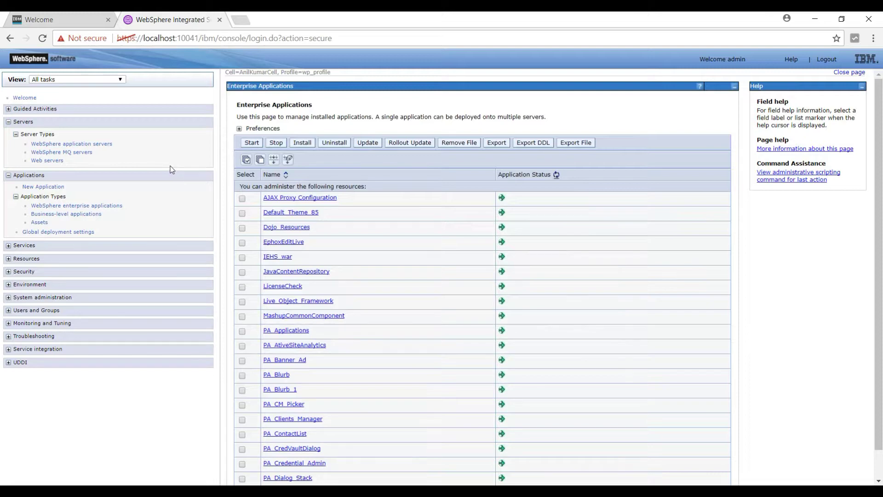
pyautogui.hotkey('alt', 'Tab')
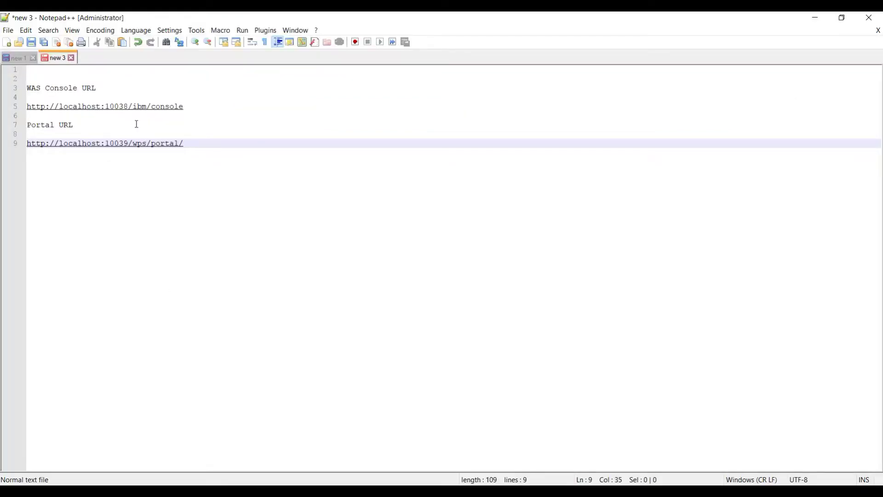
pyautogui.hotkey('shift', 'Home')
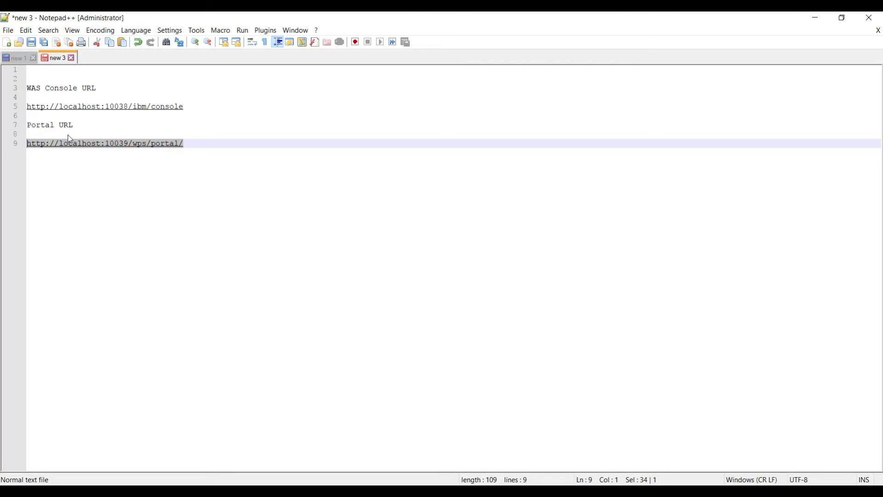
pyautogui.press('End')
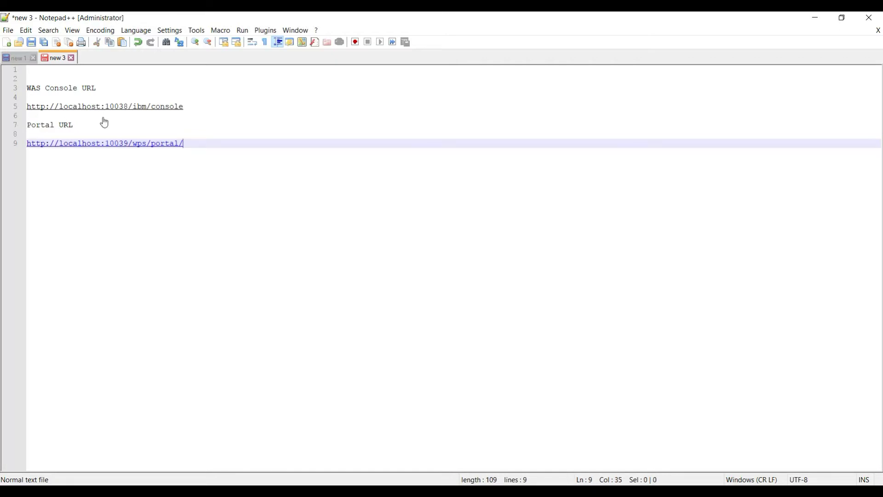
pyautogui.hotkey('ctrl', 'Left')
pyautogui.hotkey('ctrl', 'Left')
pyautogui.hotkey('ctrl', 'Left')
pyautogui.hotkey('ctrl', 'Left')
pyautogui.hotkey('shift', 'Right')
pyautogui.hotkey('shift', 'Right')
pyautogui.hotkey('shift', 'Right')
pyautogui.hotkey('shift', 'Right')
pyautogui.hotkey('shift', 'Right')
pyautogui.hotkey('shift', 'Right')
pyautogui.hotkey('shift', 'Right')
pyautogui.hotkey('shift', 'Right')
pyautogui.hotkey('shift', 'Right')
pyautogui.hotkey('shift', 'Right')
pyautogui.hotkey('shift', 'Right')
pyautogui.press('End')
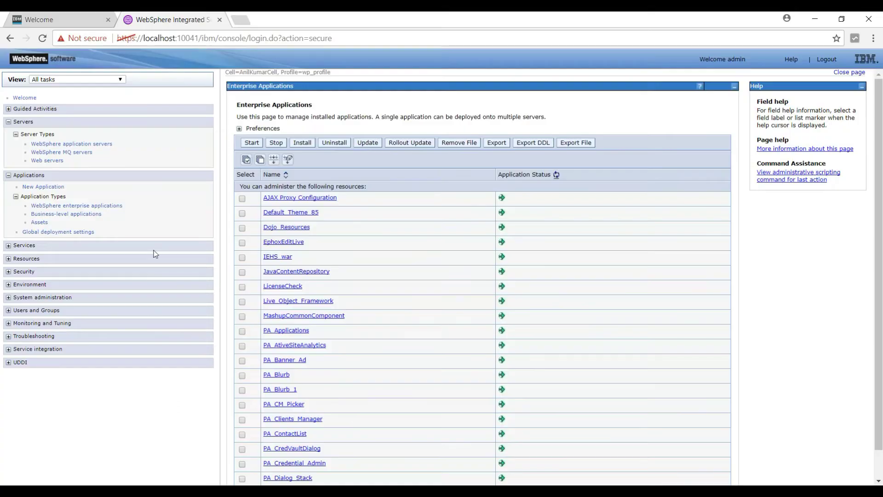
# Step: Check the localhost:10039/wps/portal address on the Welcome tab and log in as administrator
pyautogui.click(69, 20)
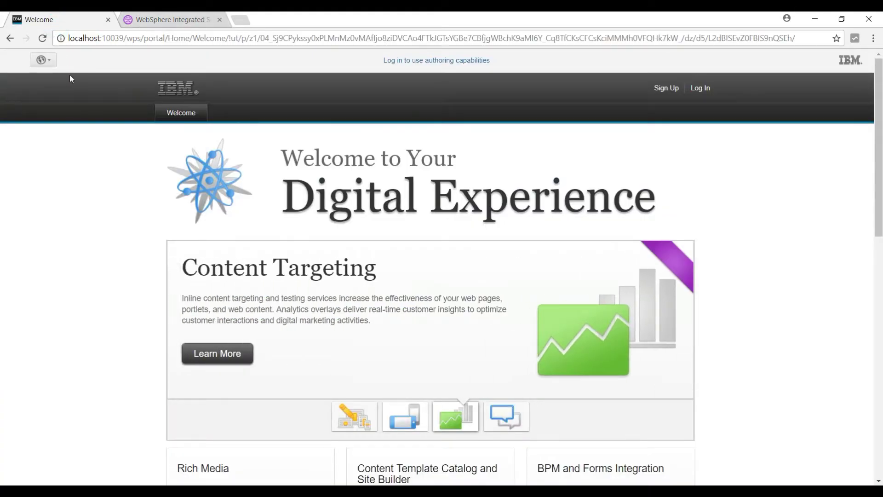
pyautogui.doubleClick(133, 38)
pyautogui.click(134, 38)
pyautogui.click(134, 38)
pyautogui.moveTo(69, 38); pyautogui.dragTo(165, 38)
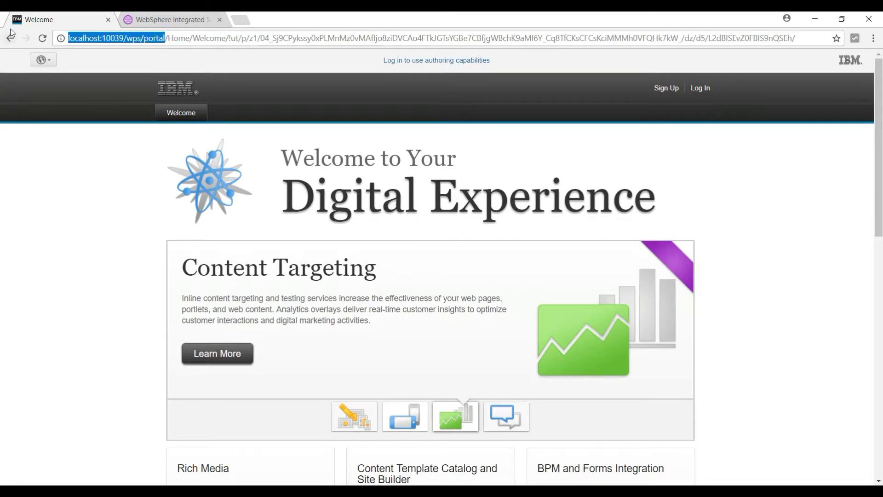
pyautogui.click(207, 79)
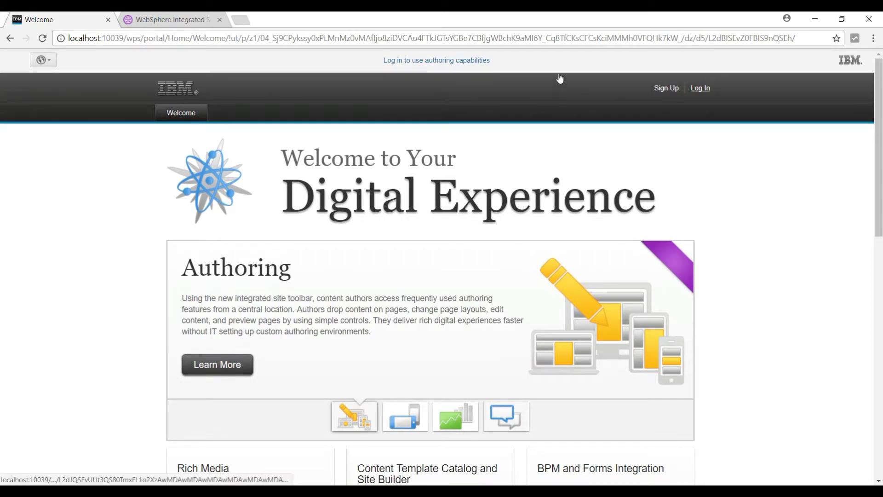
pyautogui.click(700, 88)
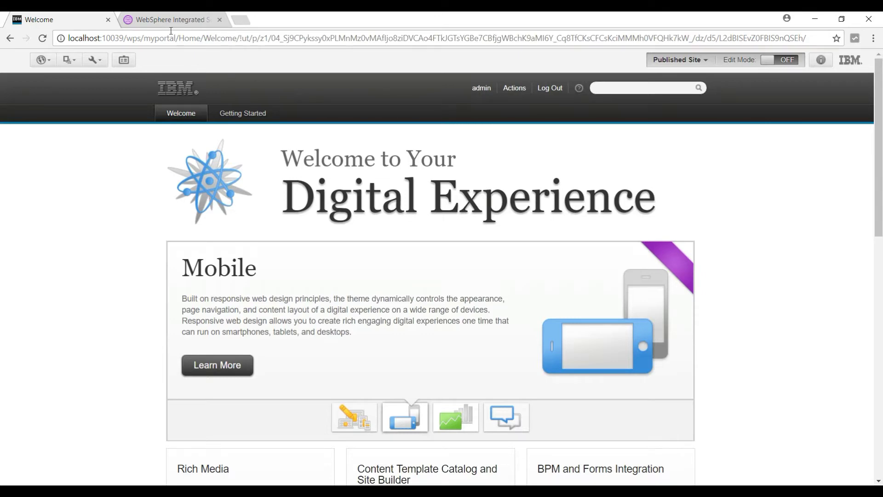
pyautogui.click(154, 20)
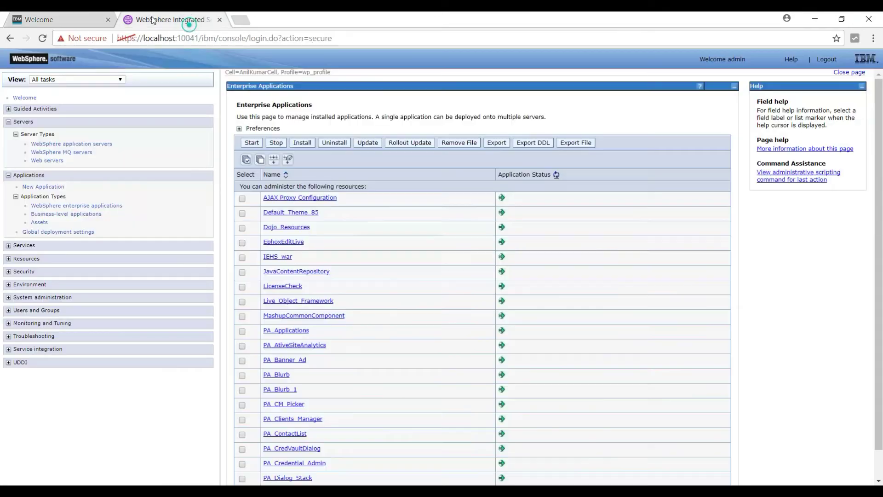
# Step: Back on the portal tab, open the wrench Administration menu listing the admin areas
pyautogui.click(59, 18)
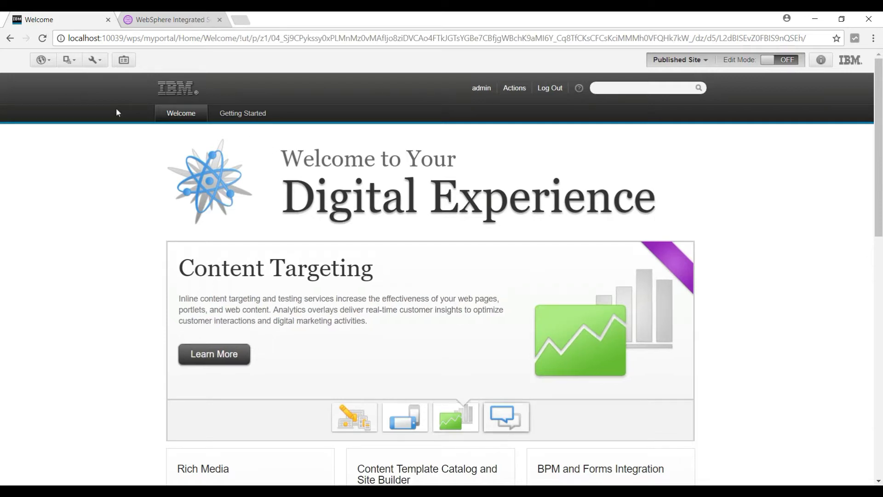
pyautogui.click(82, 56)
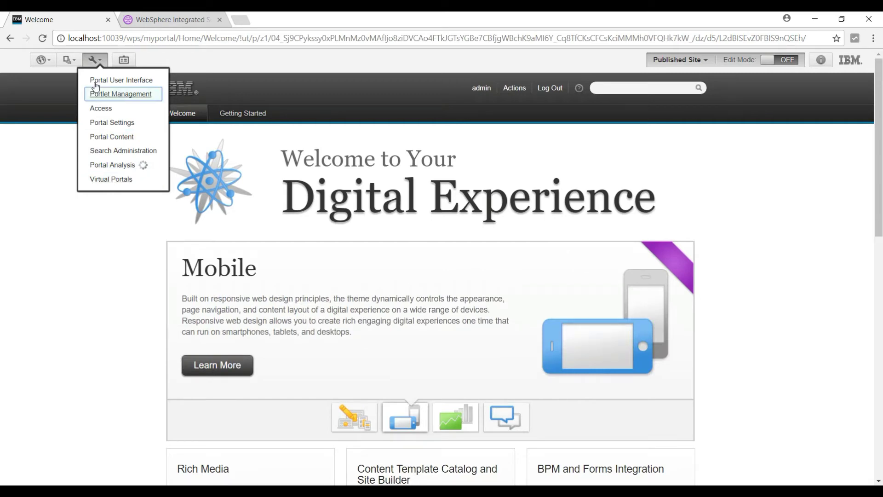
# Step: Choose Portal Settings and scroll down its Global Settings, Portal Content and Portal Analysis sections
pyautogui.click(123, 122)
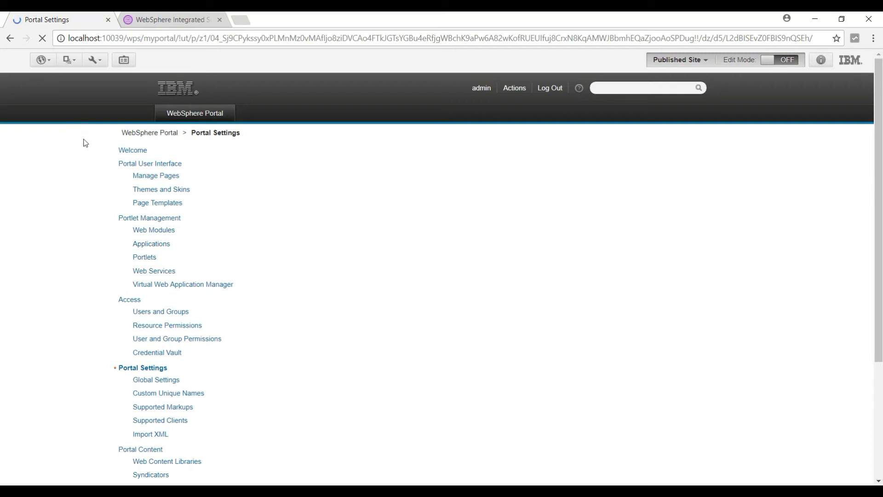
pyautogui.scroll(-3, 85, 143)
pyautogui.scroll(-1, 84, 143)
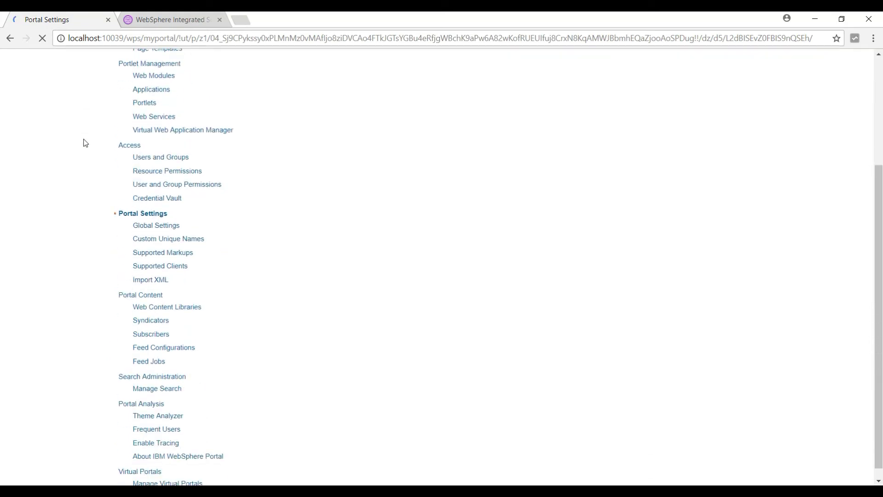
pyautogui.scroll(5, 85, 143)
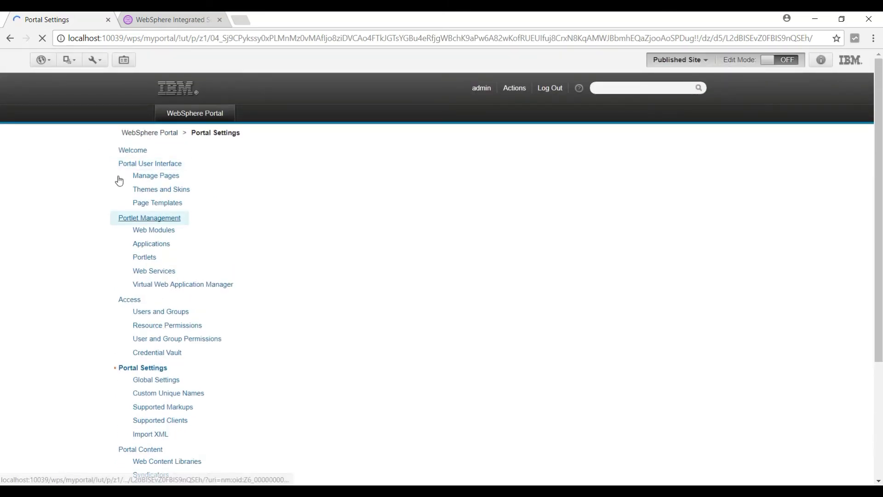
pyautogui.scroll(-3, 90, 247)
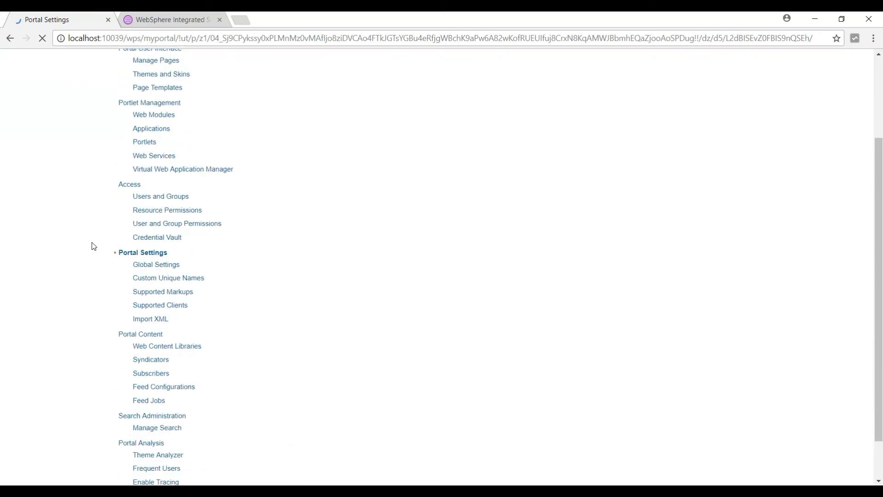
pyautogui.scroll(-2, 88, 267)
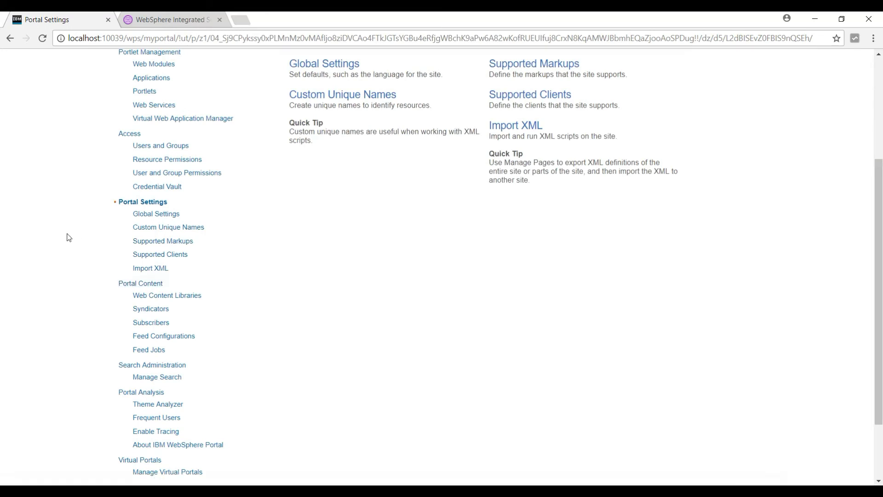
pyautogui.scroll(-2, 69, 237)
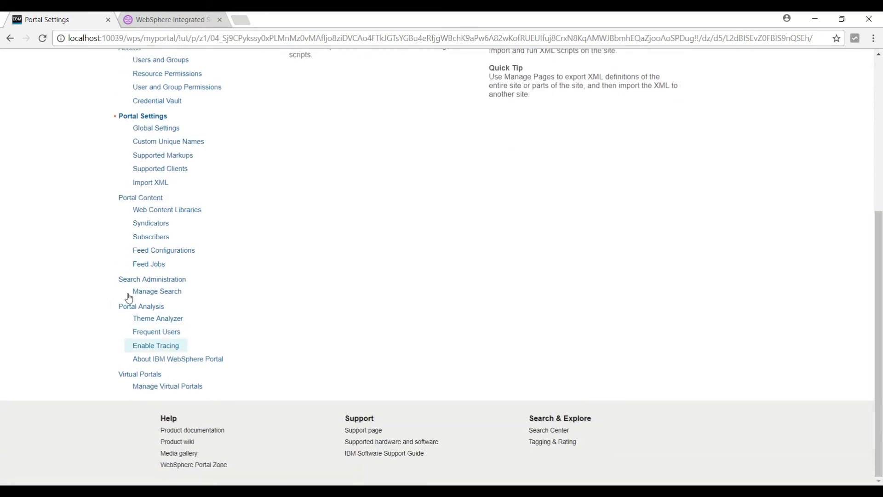
pyautogui.scroll(4, 184, 243)
pyautogui.scroll(2, 183, 242)
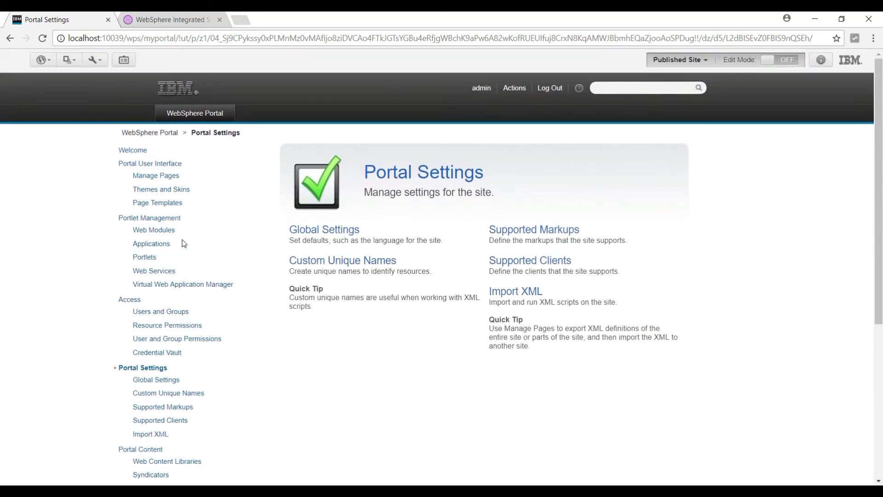